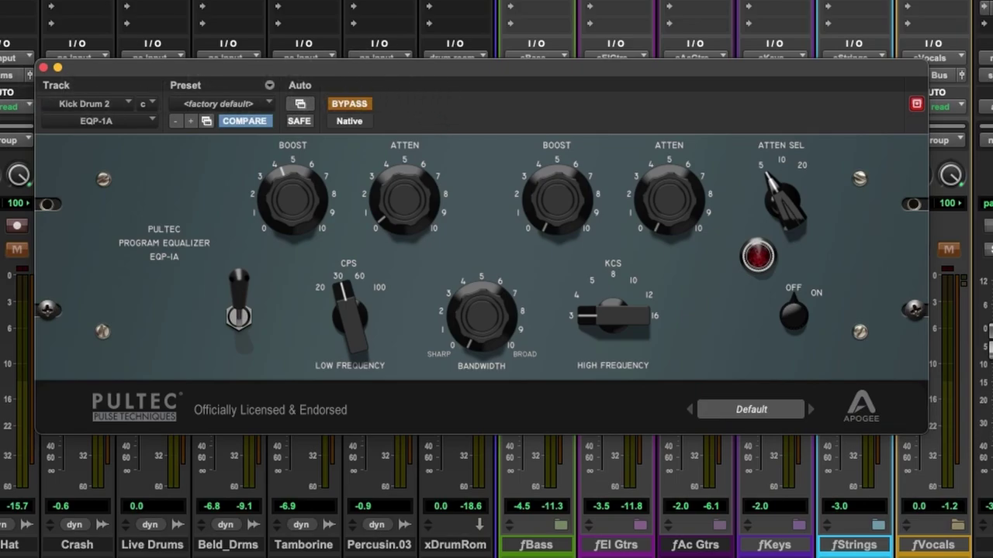
Step: Replace the Kick Drum 2 equalizer window with the EQP-1A on Kick Drum 1 and take Kick Drum 2 out of solo
{"action": "left_click", "coordinate": [43, 67]}
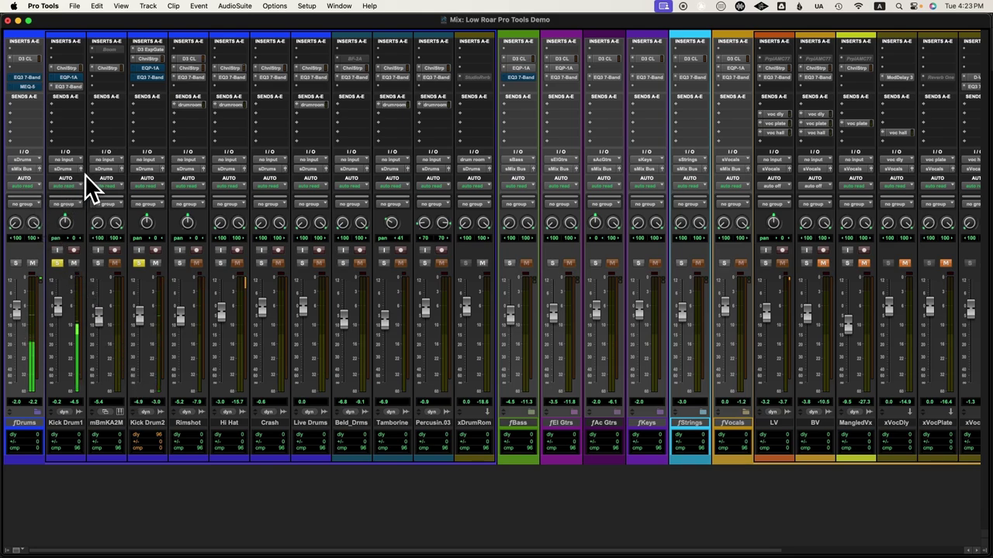
{"action": "left_click", "coordinate": [65, 80], "text": "ctrl+super"}
{"action": "left_click", "coordinate": [66, 81]}
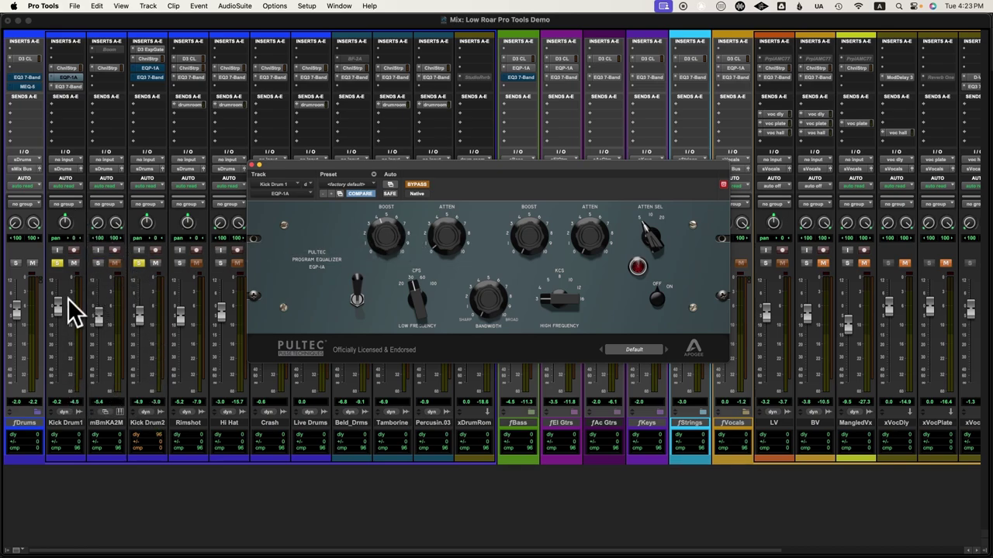
{"action": "left_click", "coordinate": [138, 263]}
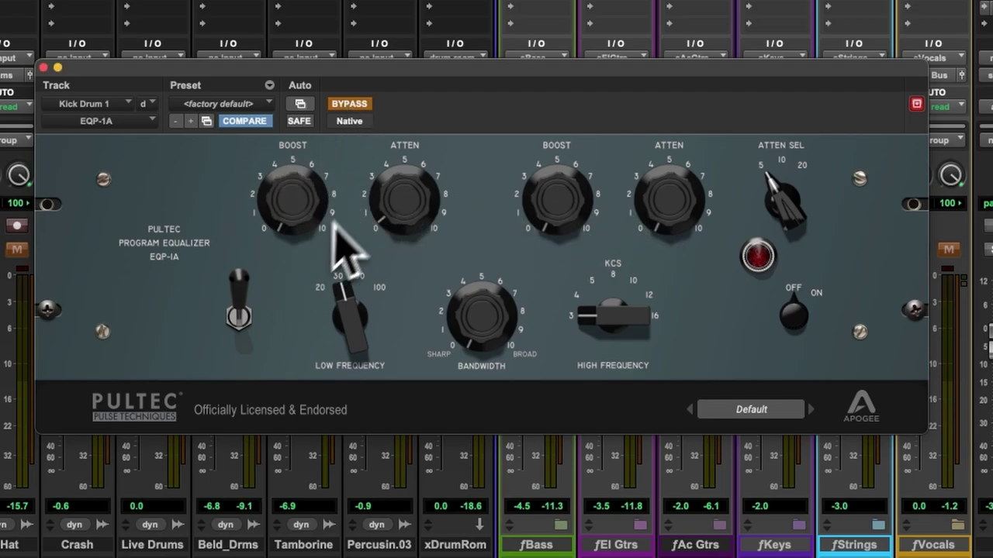
Step: Take the Kick Drum 1 EQP-1A out of bypass and sweep its low-frequency boost up to 5 and back down
{"action": "left_click", "coordinate": [354, 106]}
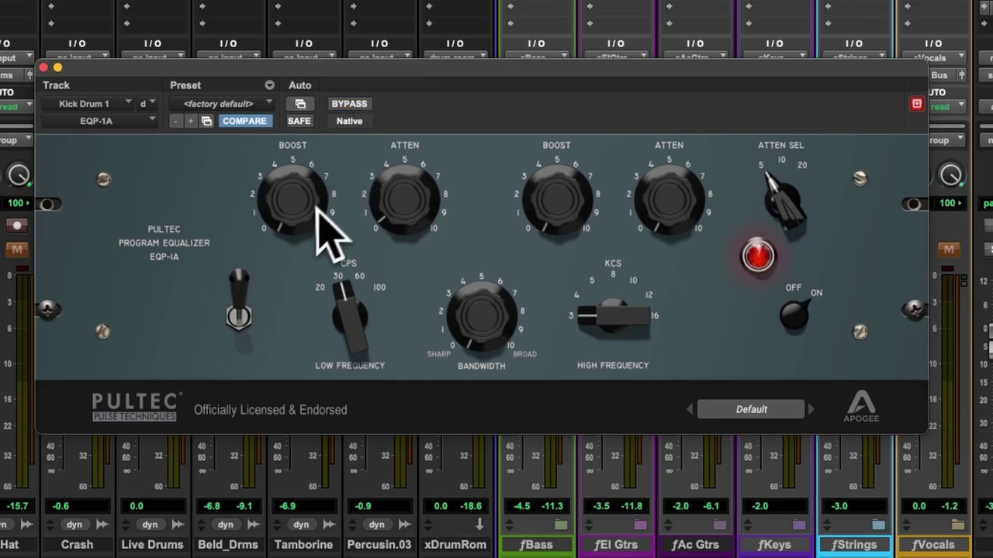
{"action": "left_click_drag", "start_coordinate": [299, 198], "coordinate": [290, 111]}
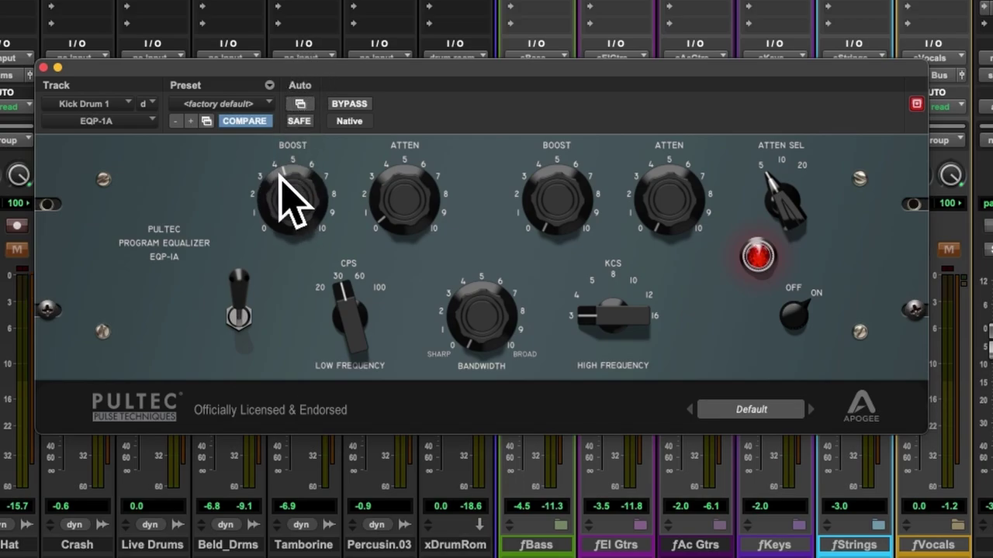
{"action": "left_click_drag", "start_coordinate": [283, 184], "coordinate": [285, 179]}
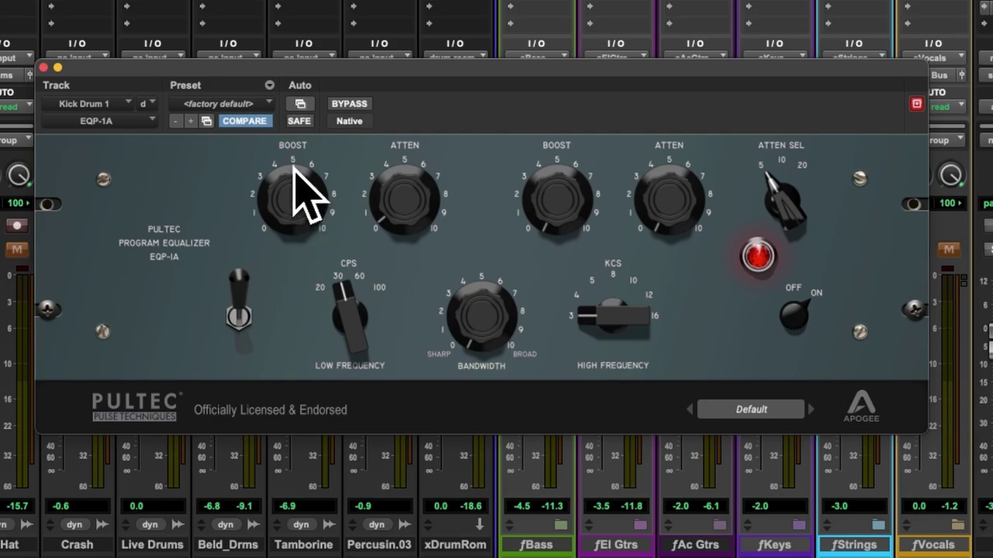
{"action": "left_click_drag", "start_coordinate": [294, 172], "coordinate": [295, 167]}
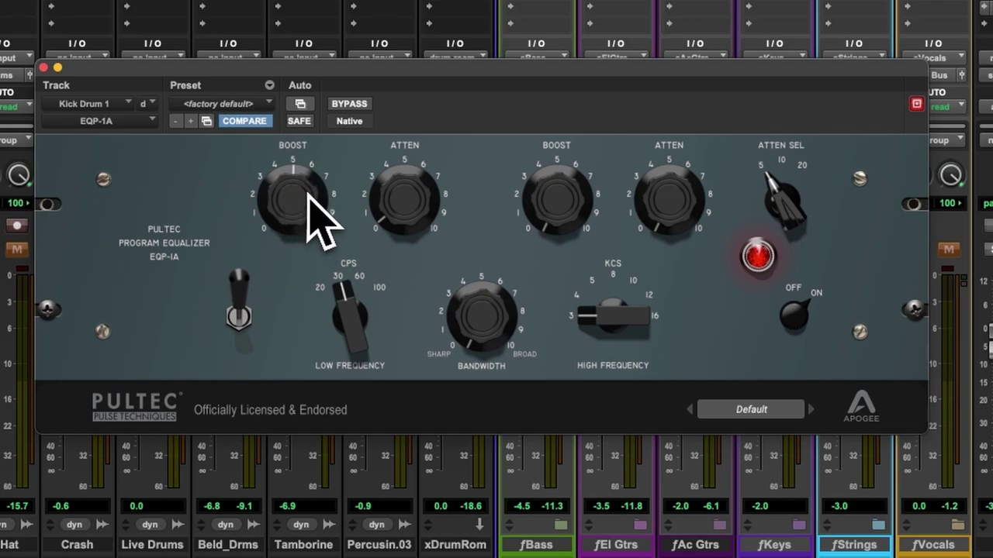
{"action": "left_click_drag", "start_coordinate": [298, 189], "coordinate": [309, 319]}
{"action": "left_click_drag", "start_coordinate": [298, 226], "coordinate": [305, 255]}
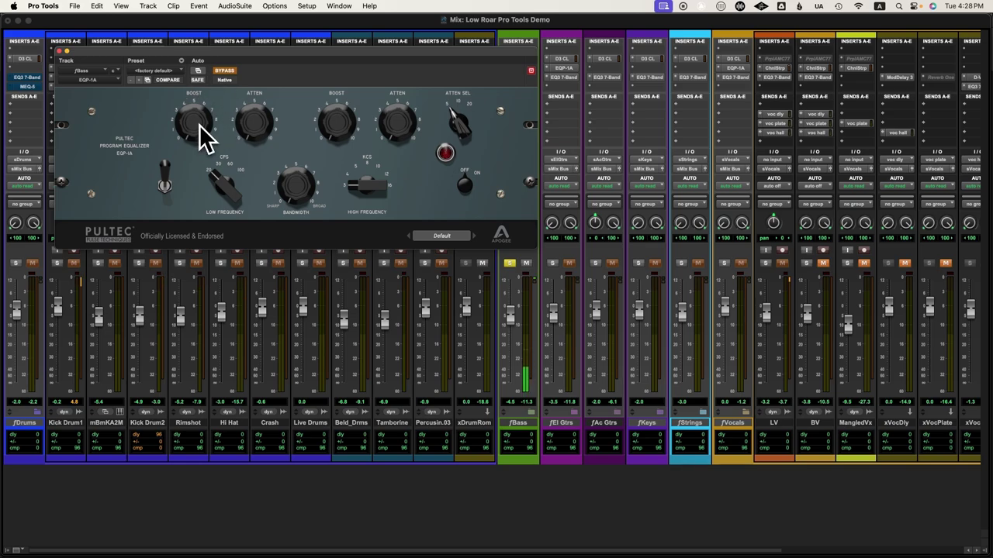
Step: Activate the EQP-1A on the fBass track, raise its low-frequency boost, and compare the sound against bypass
{"action": "left_click_drag", "start_coordinate": [202, 135], "coordinate": [198, 108]}
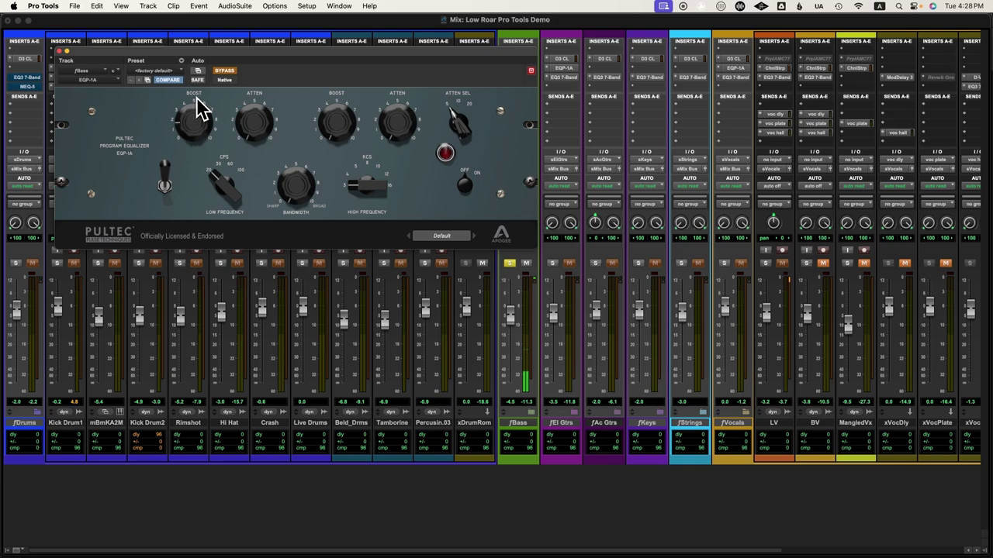
{"action": "left_click", "coordinate": [224, 70]}
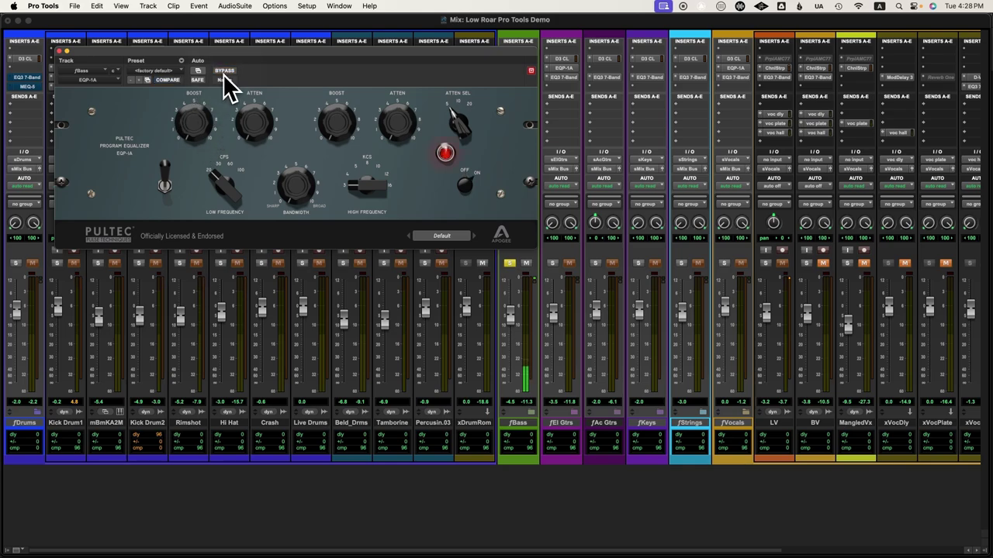
{"action": "left_click_drag", "start_coordinate": [200, 140], "coordinate": [203, 11]}
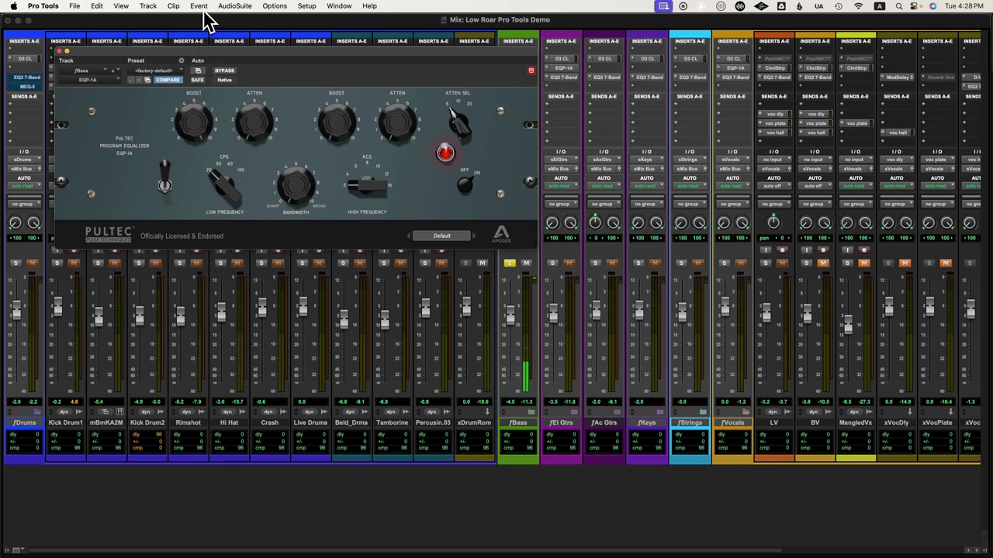
{"action": "left_click_drag", "start_coordinate": [233, 67], "coordinate": [238, 166]}
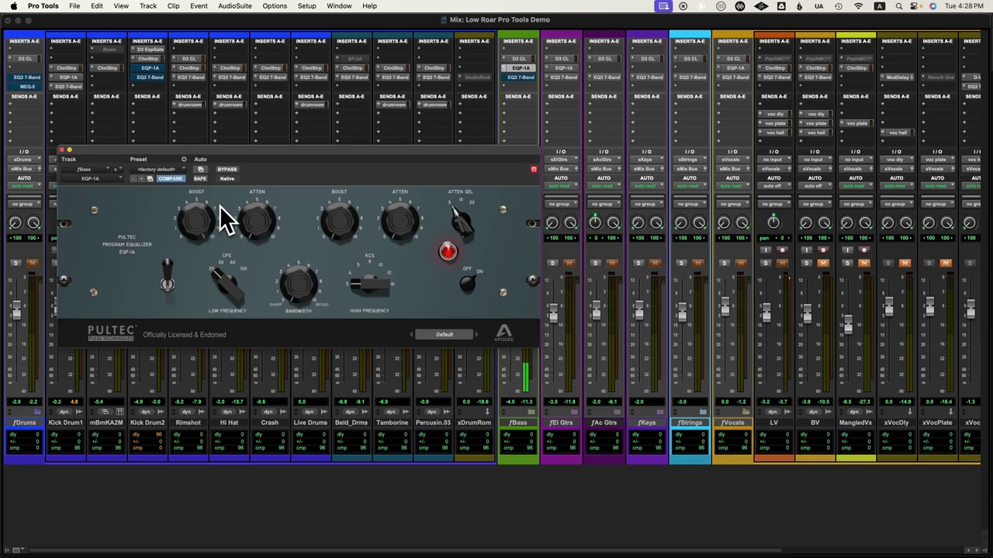
{"action": "left_click", "coordinate": [227, 170]}
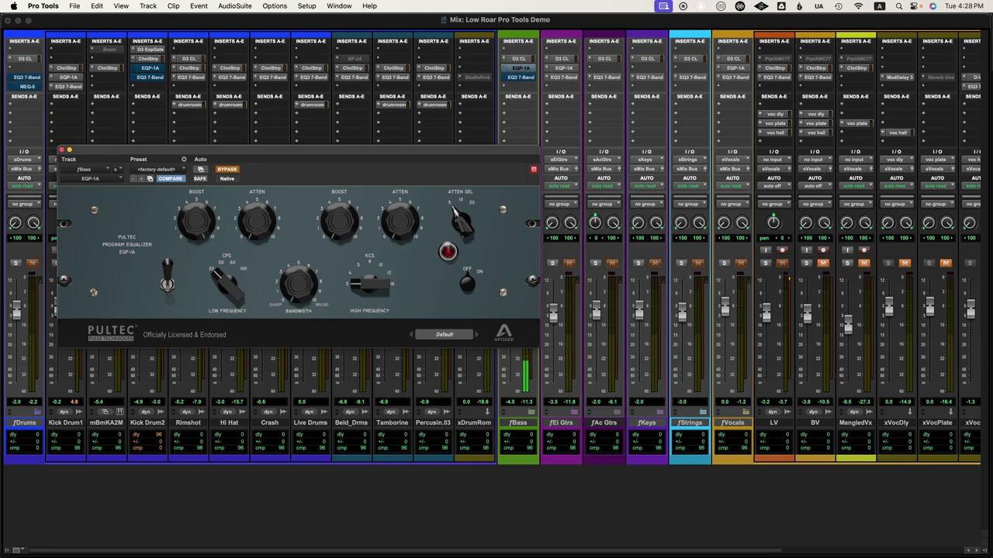
{"action": "left_click", "coordinate": [228, 170]}
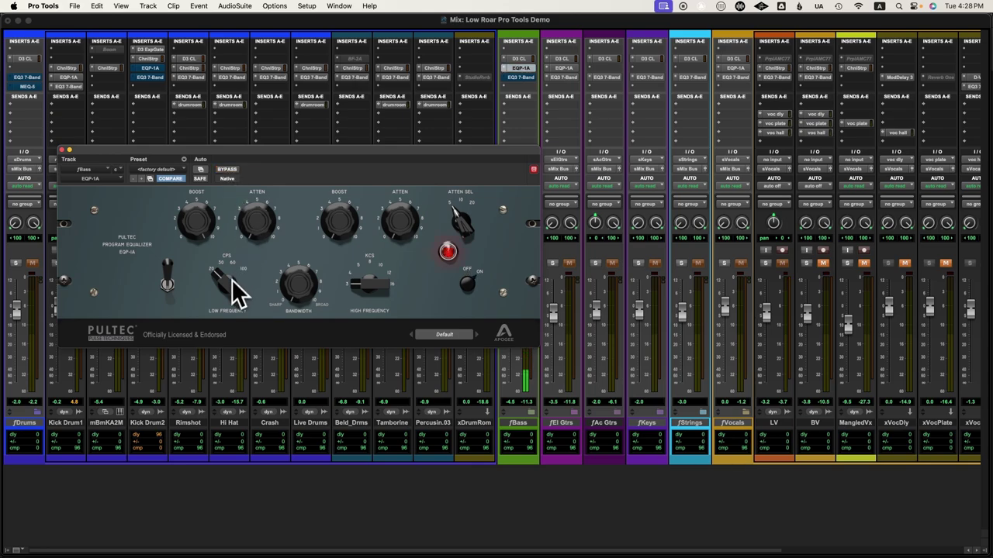
Step: On the fBass EQP-1A, set the low frequency to 30 CPS and the high-frequency boost and attenuation to about 2 each, comparing against bypass
{"action": "left_click_drag", "start_coordinate": [228, 286], "coordinate": [232, 256]}
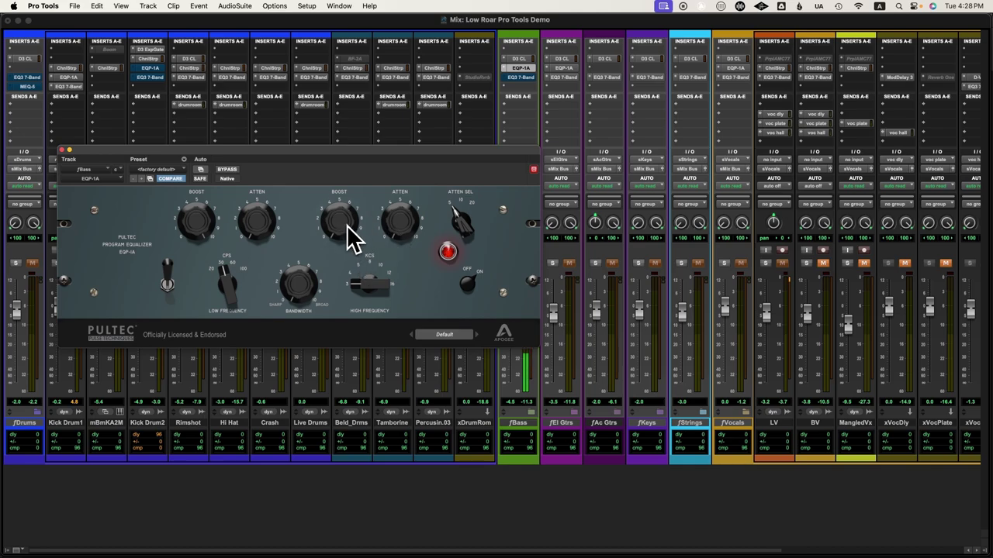
{"action": "left_click_drag", "start_coordinate": [343, 225], "coordinate": [339, 203]}
{"action": "left_click_drag", "start_coordinate": [394, 222], "coordinate": [395, 199]}
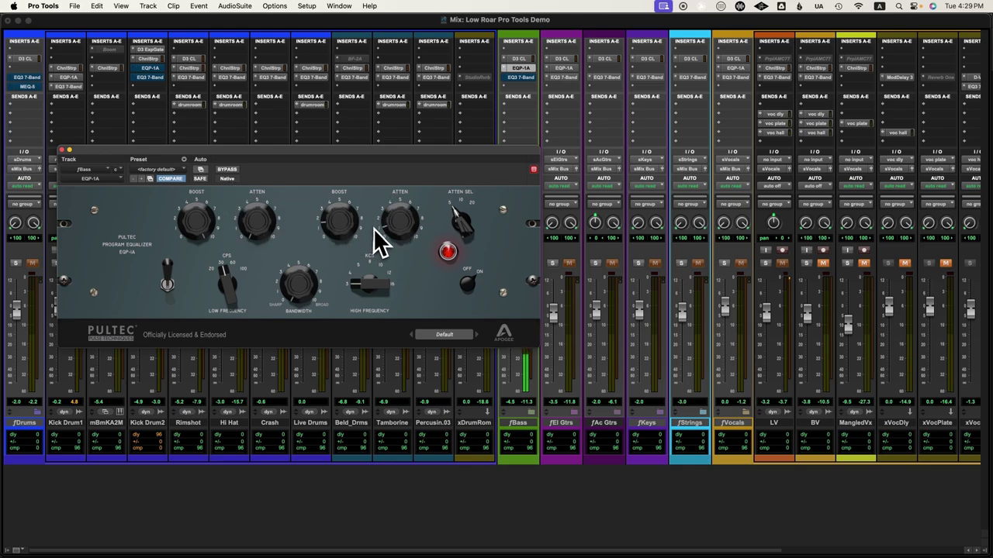
{"action": "left_click", "coordinate": [228, 170]}
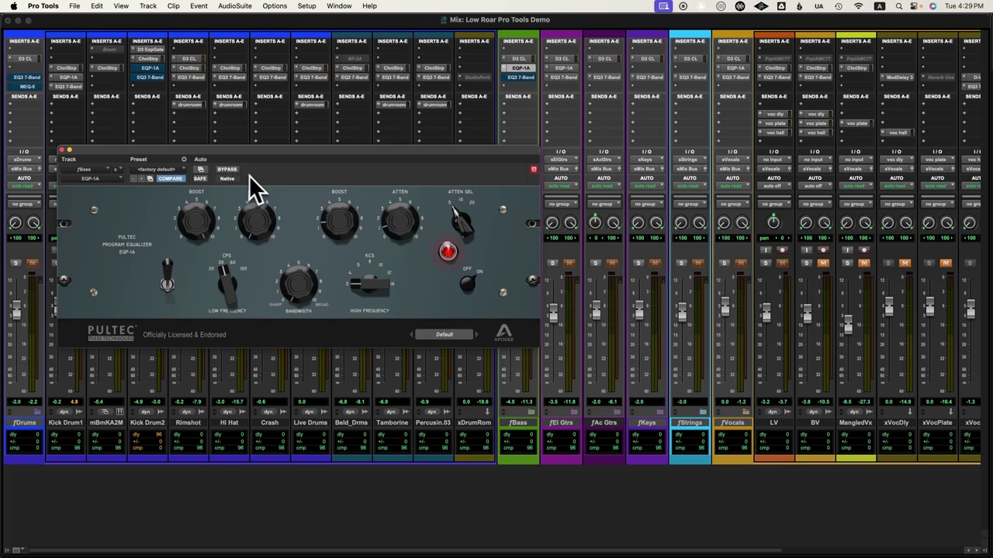
Step: Open the EQP-1A on fEl Gtrs, raise the high-frequency boost slightly, and lower the high-frequency attenuation to about 2
{"action": "left_click", "coordinate": [562, 67]}
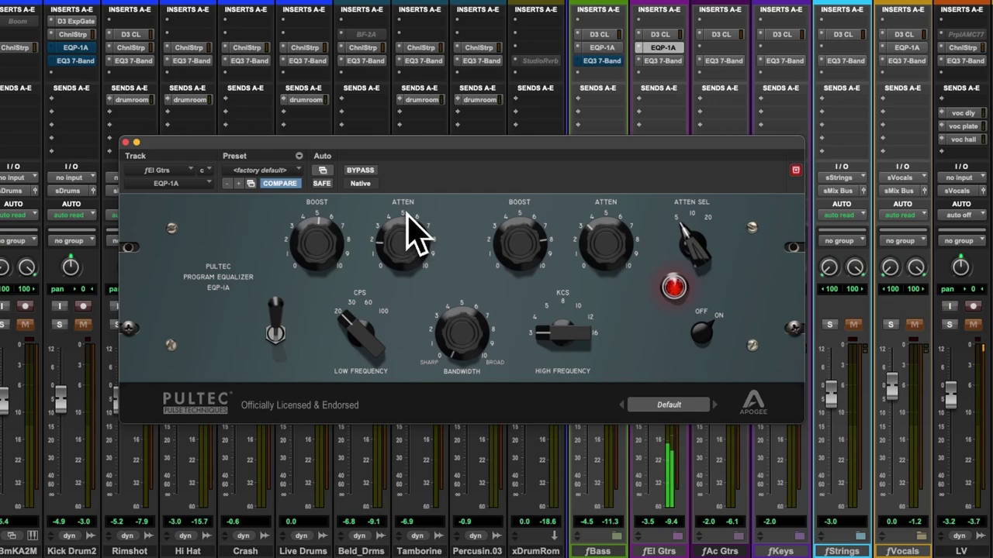
{"action": "left_click_drag", "start_coordinate": [525, 243], "coordinate": [527, 237]}
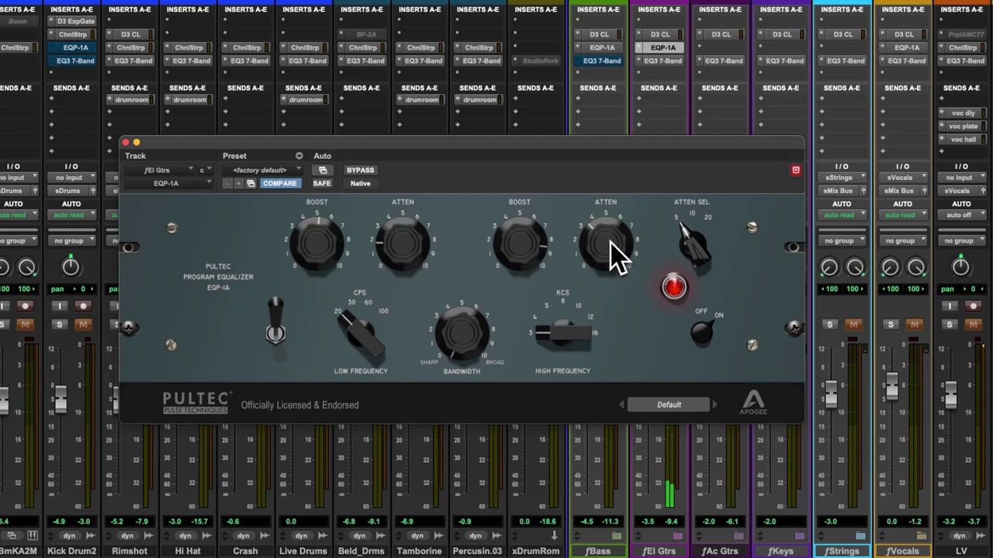
{"action": "left_click_drag", "start_coordinate": [607, 245], "coordinate": [603, 270]}
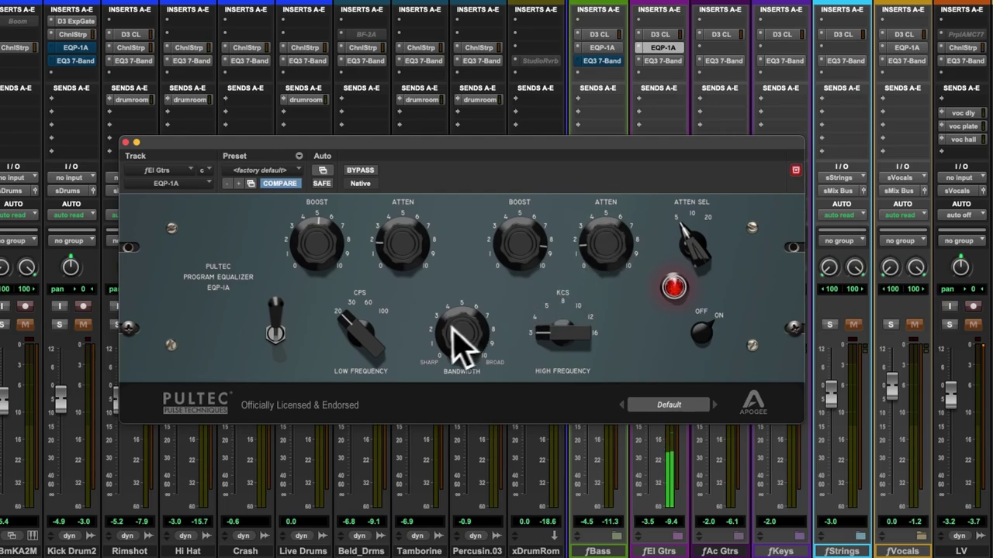
Step: Set the fEl Gtrs low frequency to 60 CPS and compare the equalized guitars against bypass
{"action": "mouse_move", "coordinate": [362, 344]}
{"action": "left_mouse_down"}
{"action": "mouse_move", "coordinate": [377, 248]}
{"action": "mouse_move", "coordinate": [390, 262]}
{"action": "left_mouse_up"}
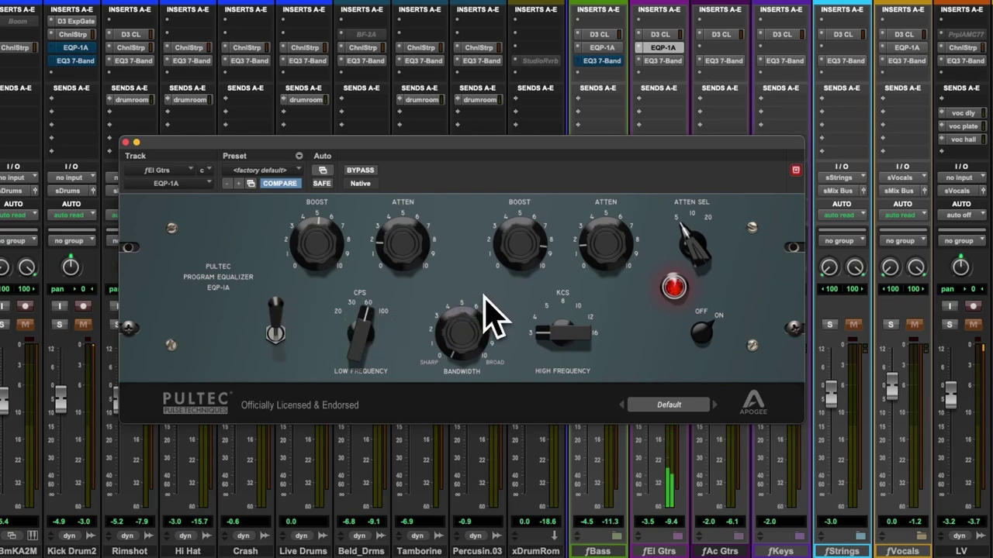
{"action": "left_click", "coordinate": [355, 171]}
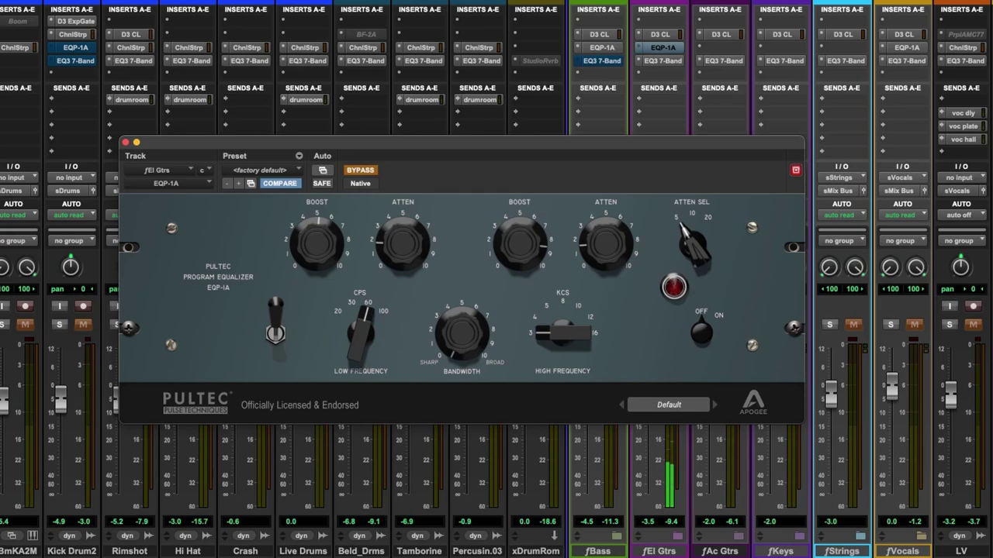
{"action": "left_click", "coordinate": [358, 170]}
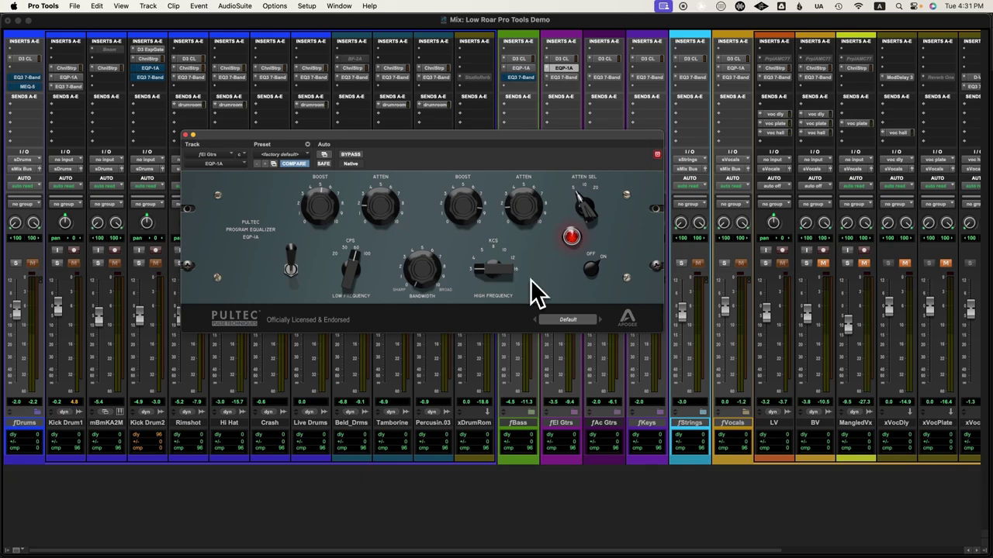
Step: Review the EQP-1A's built-in presets without choosing one, and close the fEl Gtrs equalizer window
{"action": "left_click", "coordinate": [574, 321]}
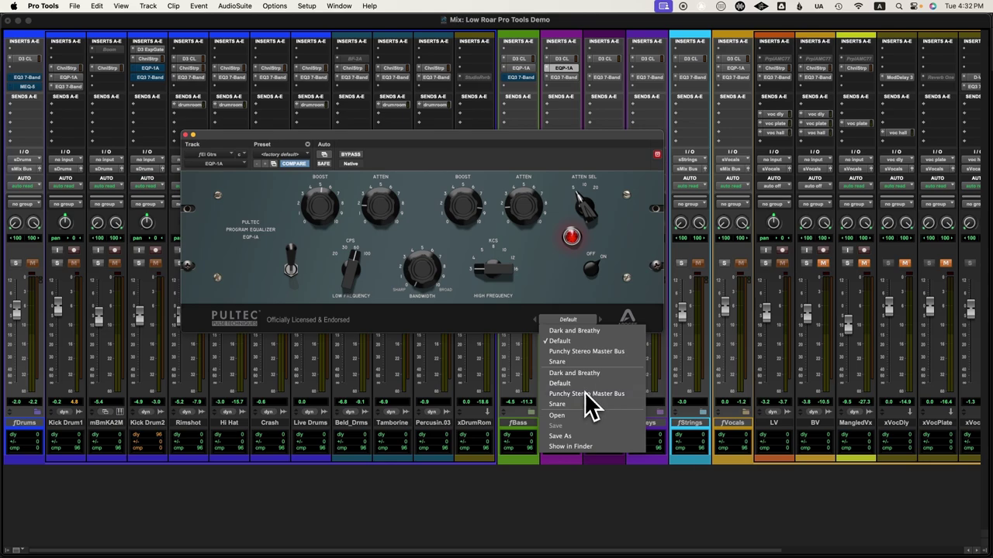
{"action": "left_click", "coordinate": [188, 136]}
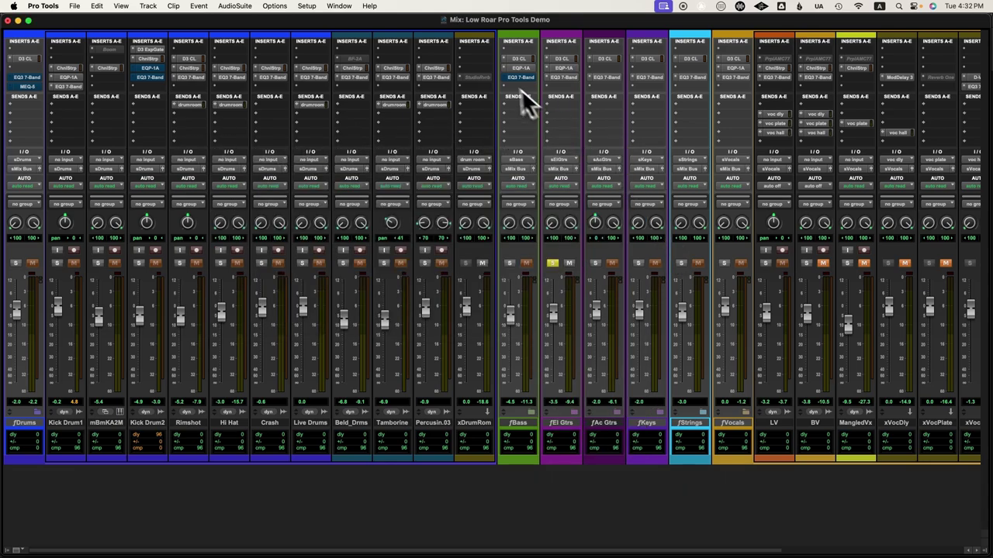
Step: Open the EQP-1A on fVocals and set the low-frequency boost to 5 and the low-frequency attenuation to about 2
{"action": "left_click", "coordinate": [732, 68]}
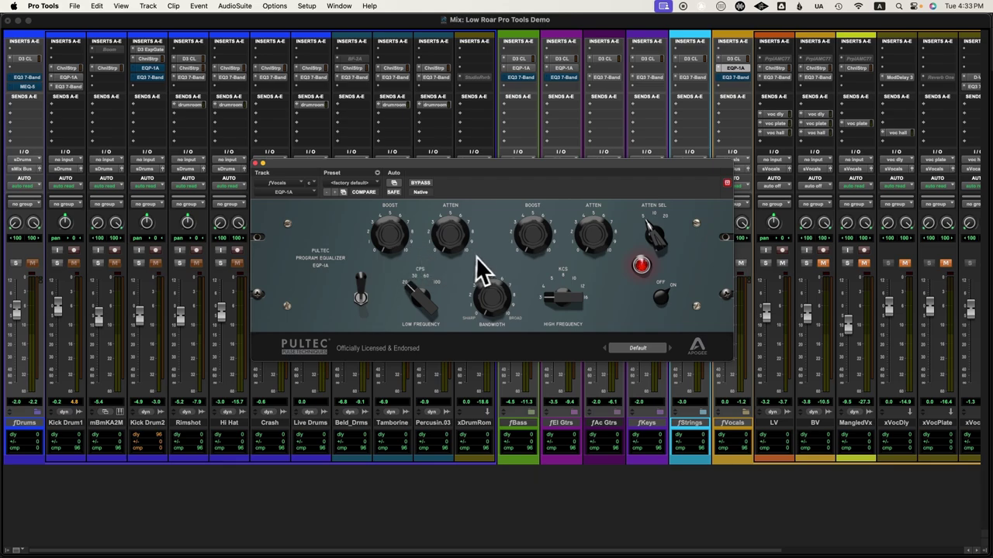
{"action": "left_click_drag", "start_coordinate": [410, 259], "coordinate": [398, 215]}
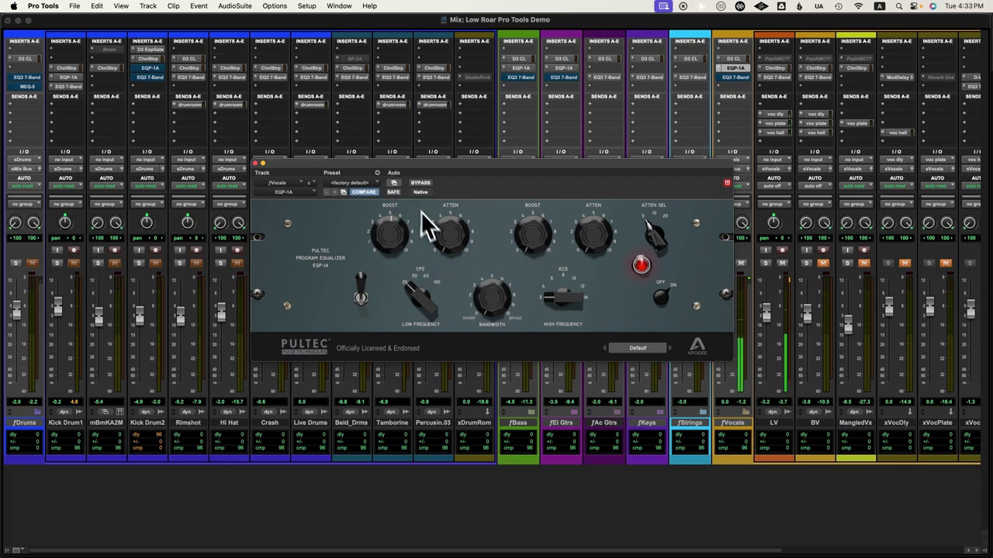
{"action": "left_click_drag", "start_coordinate": [446, 239], "coordinate": [454, 217]}
Step: Set the fVocals high-frequency boost to about 4, the low frequency to 60 CPS and the high frequency to 8 KCS
{"action": "left_click_drag", "start_coordinate": [543, 239], "coordinate": [543, 211]}
{"action": "left_click_drag", "start_coordinate": [428, 300], "coordinate": [432, 267]}
{"action": "left_click_drag", "start_coordinate": [549, 313], "coordinate": [568, 259]}
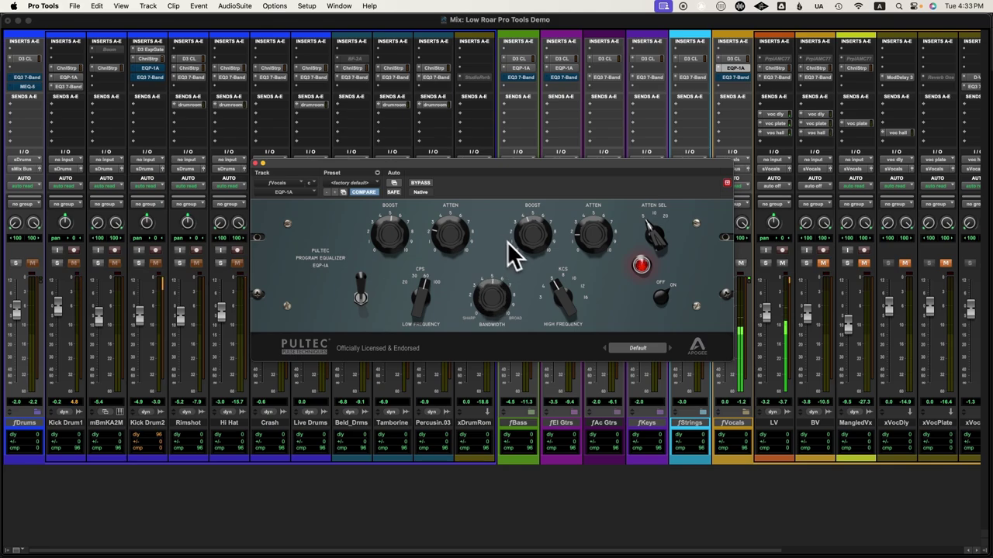
{"action": "left_click_drag", "start_coordinate": [570, 302], "coordinate": [566, 288]}
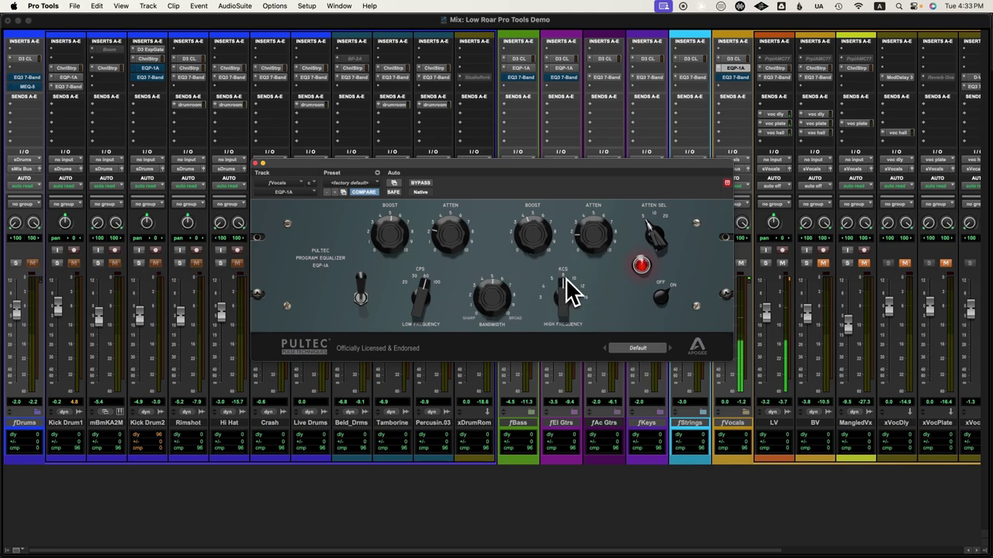
Step: Compare the equalized fVocals against bypass, leave the EQP-1A active, and close its window
{"action": "left_click", "coordinate": [427, 184]}
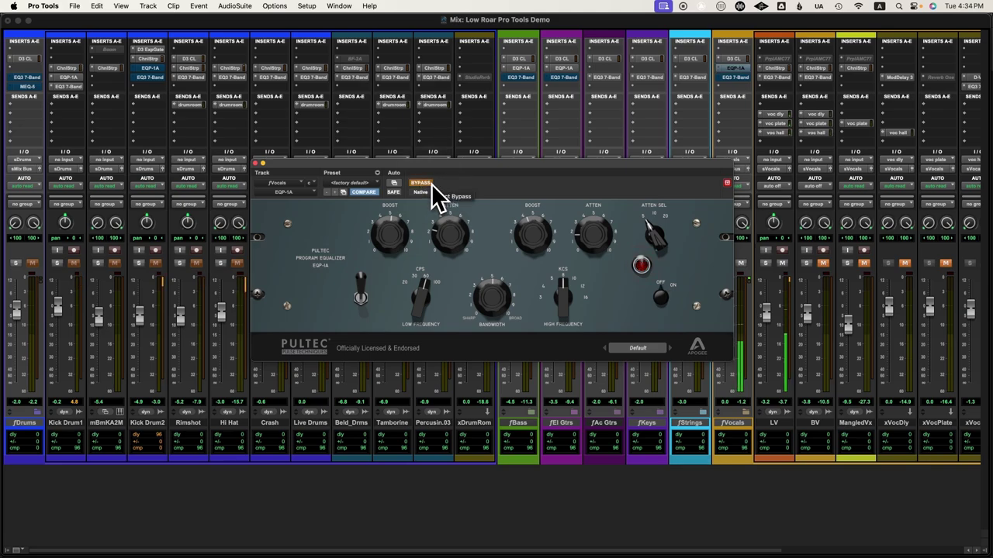
{"action": "left_click", "coordinate": [429, 184]}
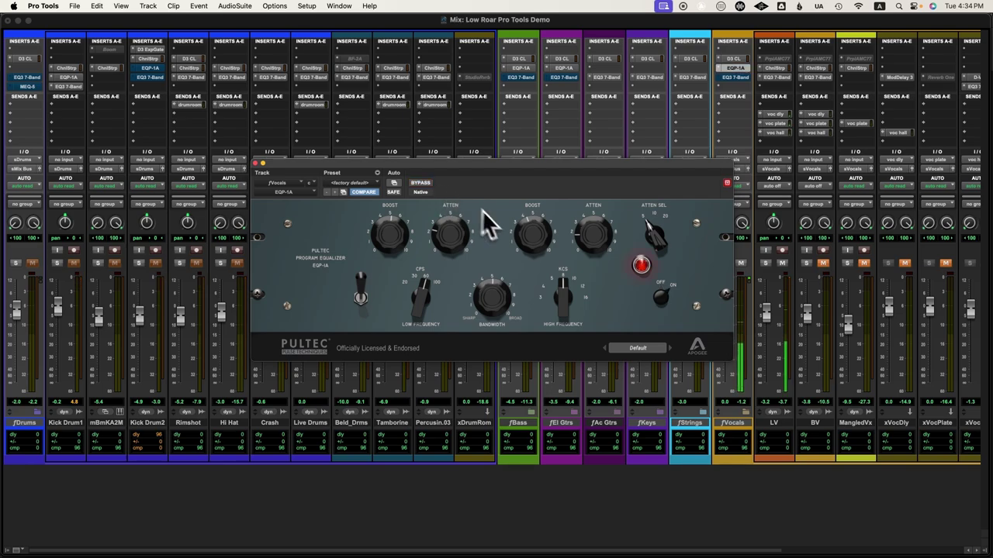
{"action": "left_click_drag", "start_coordinate": [536, 229], "coordinate": [547, 256]}
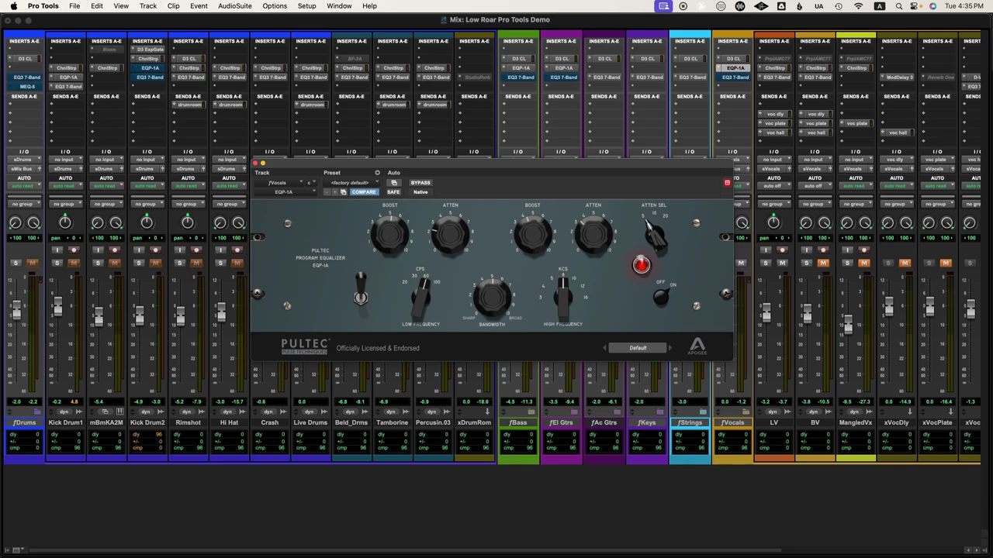
{"action": "left_click", "coordinate": [255, 163]}
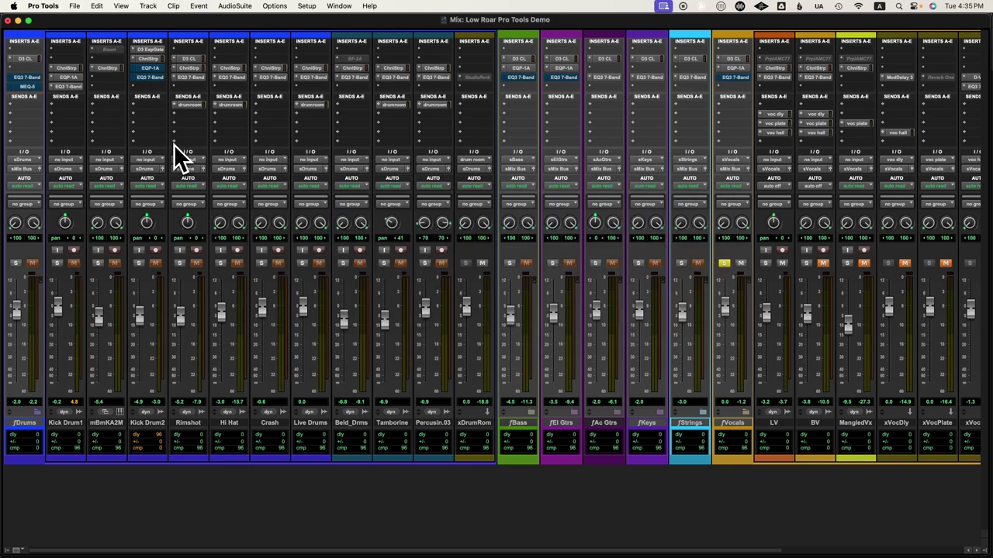
Step: Open the MEQ-5 on fDrums and compare its flat settings against bypass, leaving the equalizer active
{"action": "left_click", "coordinate": [27, 86]}
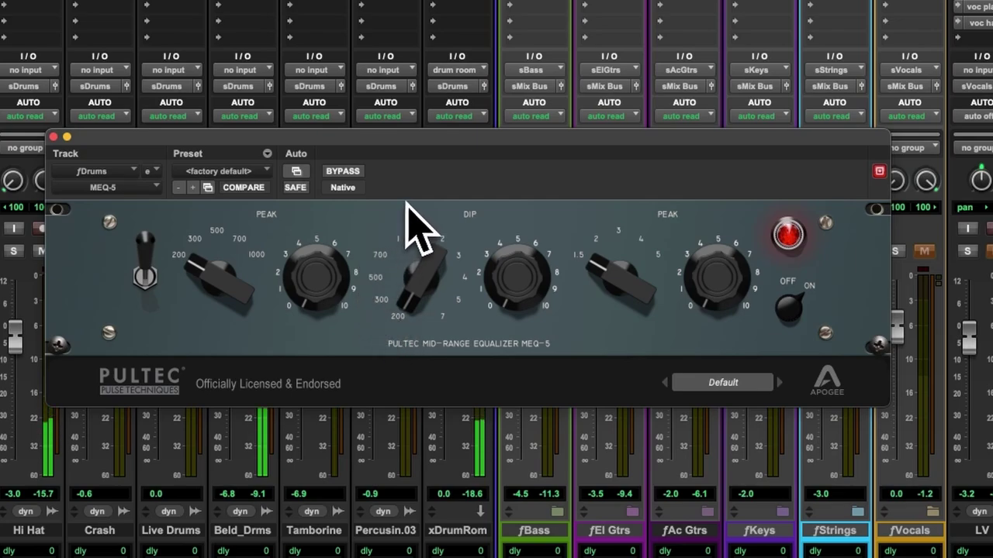
{"action": "left_click", "coordinate": [355, 175]}
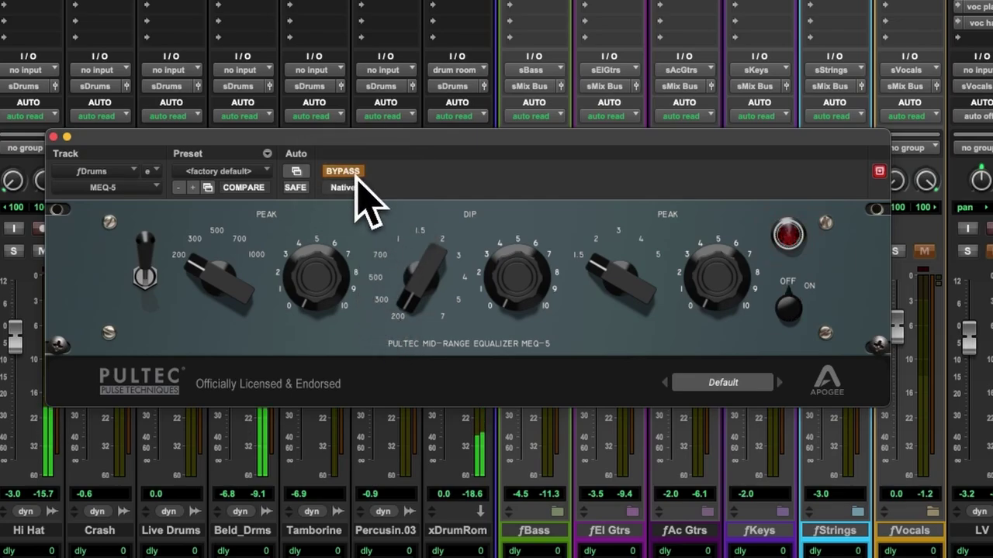
{"action": "left_click", "coordinate": [356, 177]}
{"action": "left_click", "coordinate": [357, 178]}
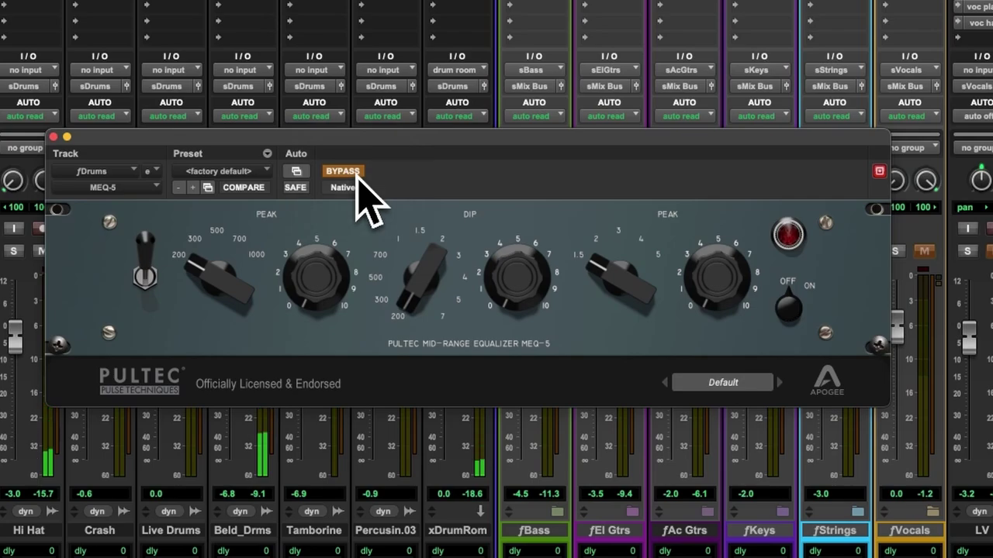
{"action": "left_click", "coordinate": [357, 179]}
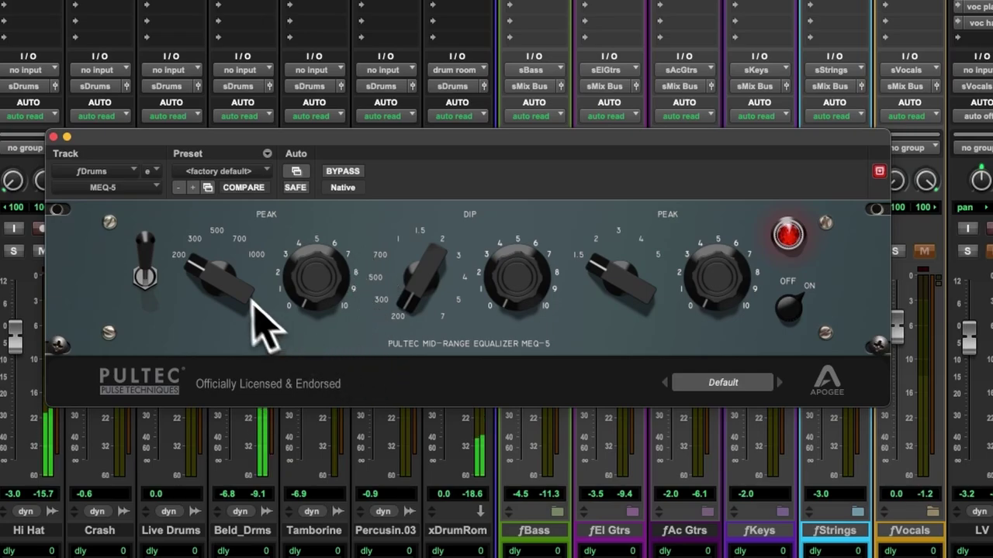
Step: On the fDrums MEQ-5, set the low peak to 300 with about 4.5 boost, the dip to about 2 and the high peak boost to about 8
{"action": "left_click_drag", "start_coordinate": [225, 283], "coordinate": [233, 250]}
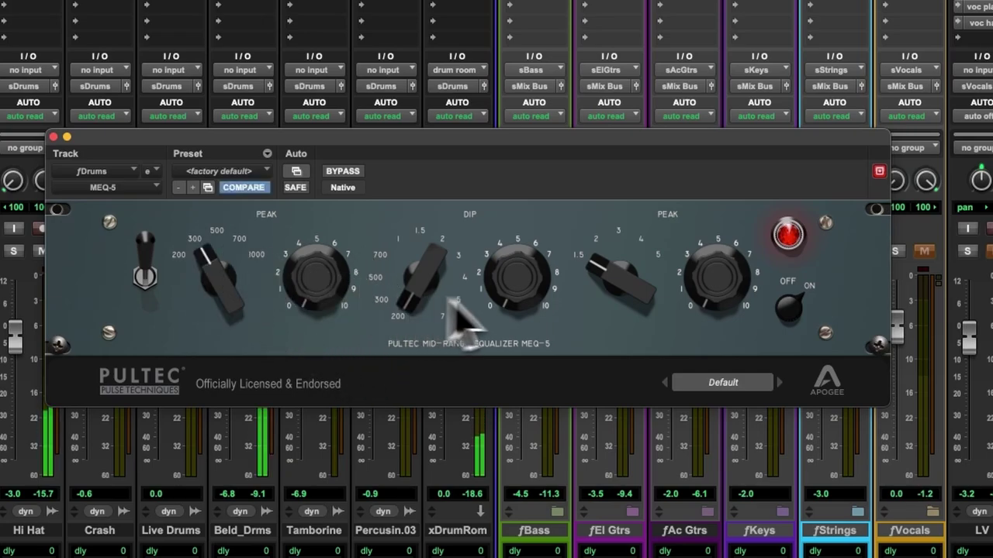
{"action": "left_click_drag", "start_coordinate": [361, 299], "coordinate": [336, 181]}
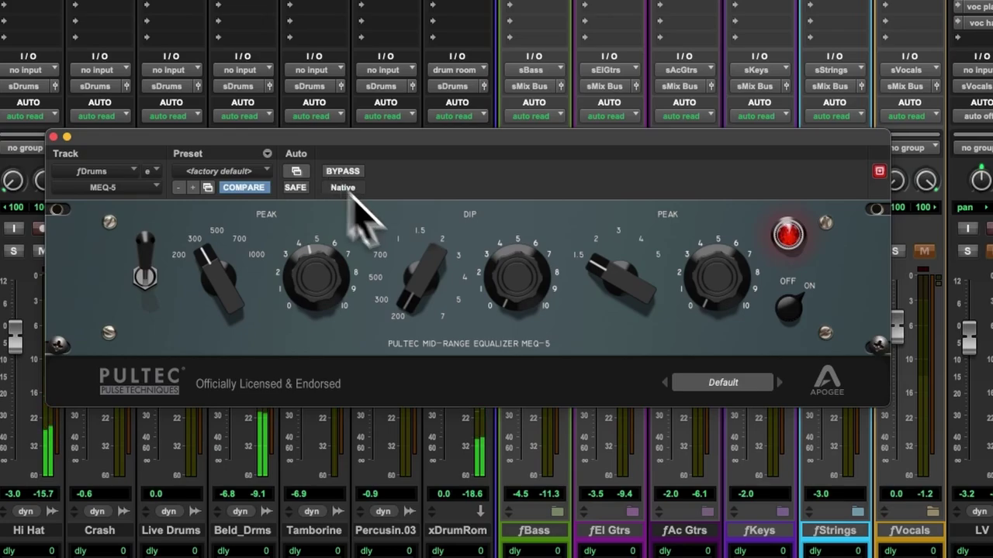
{"action": "left_click_drag", "start_coordinate": [510, 281], "coordinate": [518, 224]}
{"action": "left_click_drag", "start_coordinate": [687, 304], "coordinate": [716, 144]}
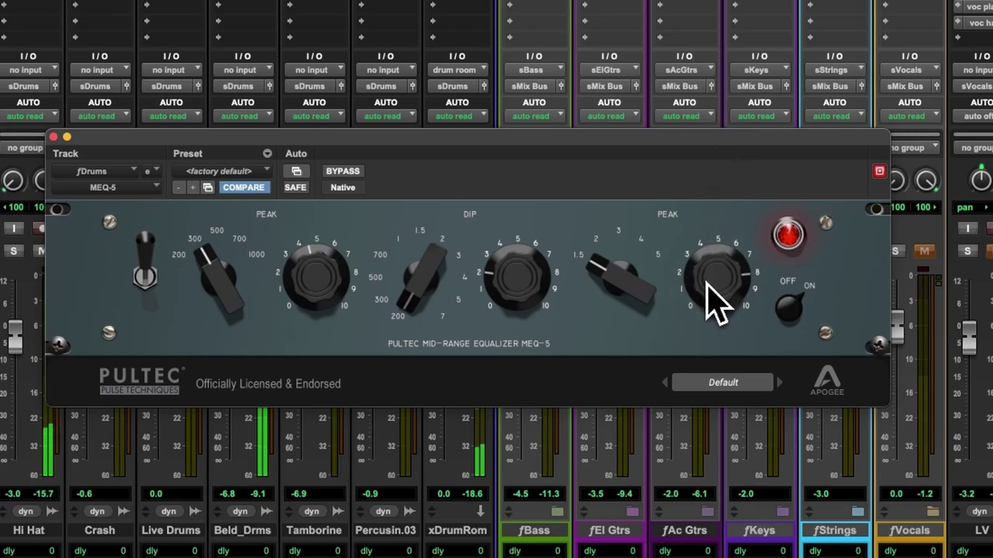
Step: Raise the fDrums low peak boost slightly to about 5 and set the dip frequency to 300, keeping the equalizer switched on
{"action": "left_click_drag", "start_coordinate": [332, 310], "coordinate": [326, 303]}
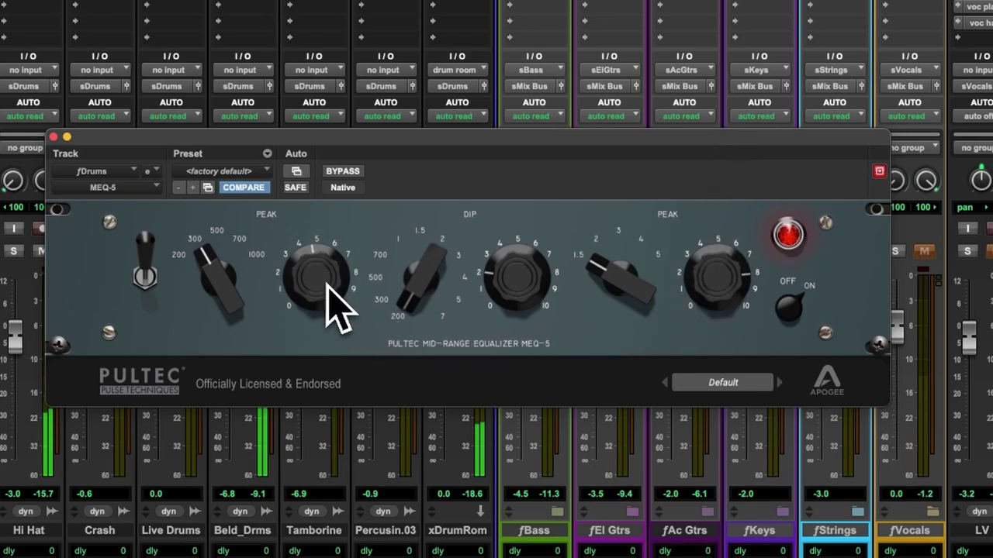
{"action": "left_click_drag", "start_coordinate": [424, 286], "coordinate": [413, 253]}
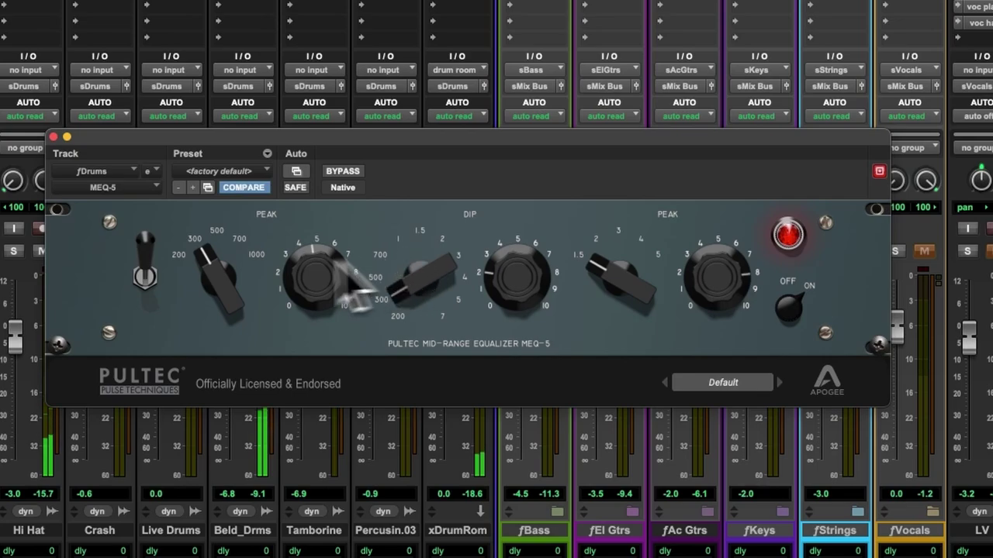
{"action": "left_click", "coordinate": [147, 275]}
{"action": "left_click", "coordinate": [148, 275]}
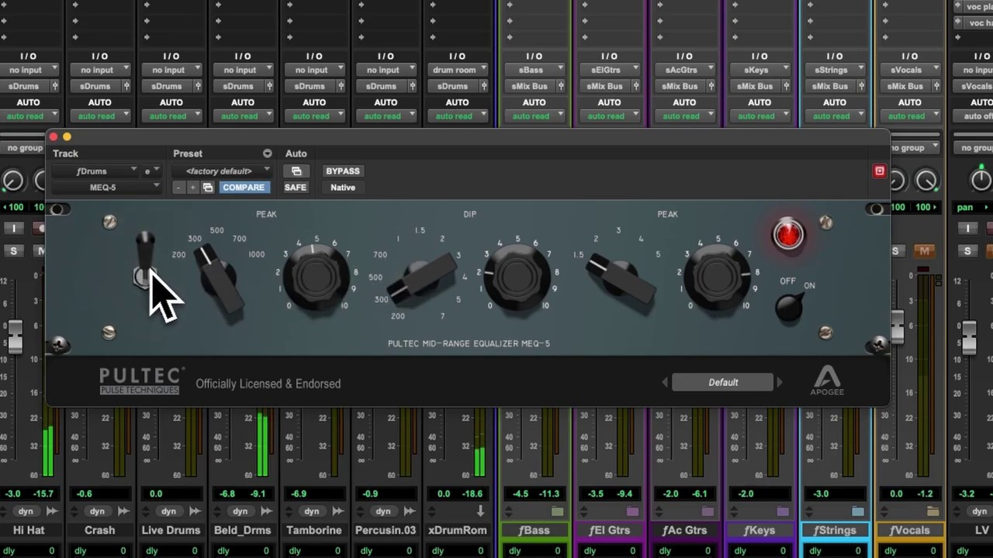
Step: Set the fDrums low peak frequency to 500 with about 8 boost, and increase the dip to about 3
{"action": "left_click_drag", "start_coordinate": [208, 267], "coordinate": [224, 246]}
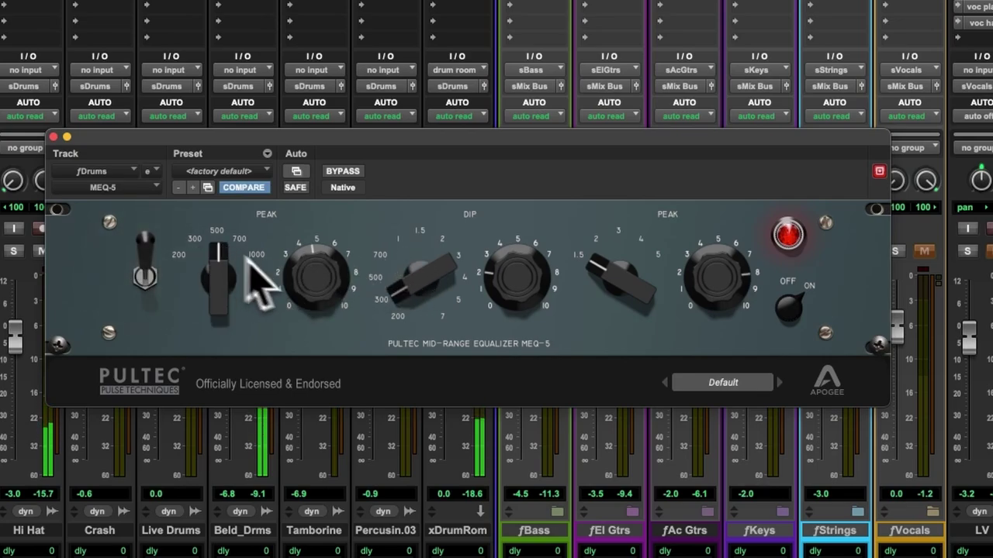
{"action": "left_click_drag", "start_coordinate": [497, 305], "coordinate": [508, 277]}
{"action": "left_click_drag", "start_coordinate": [321, 292], "coordinate": [321, 233]}
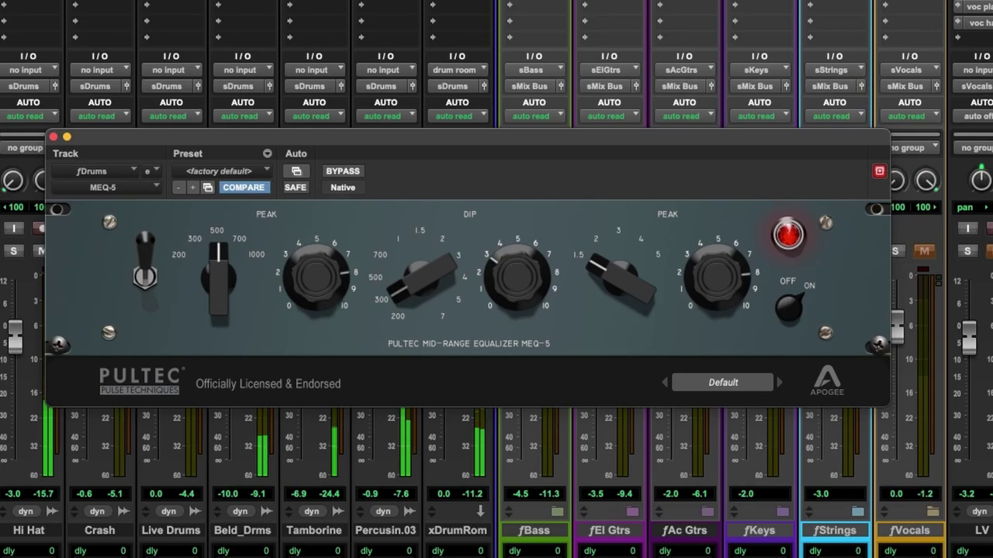
Step: Compare the equalized fDrums against bypass during playback, leaving the MEQ-5 active
{"action": "left_click", "coordinate": [341, 175]}
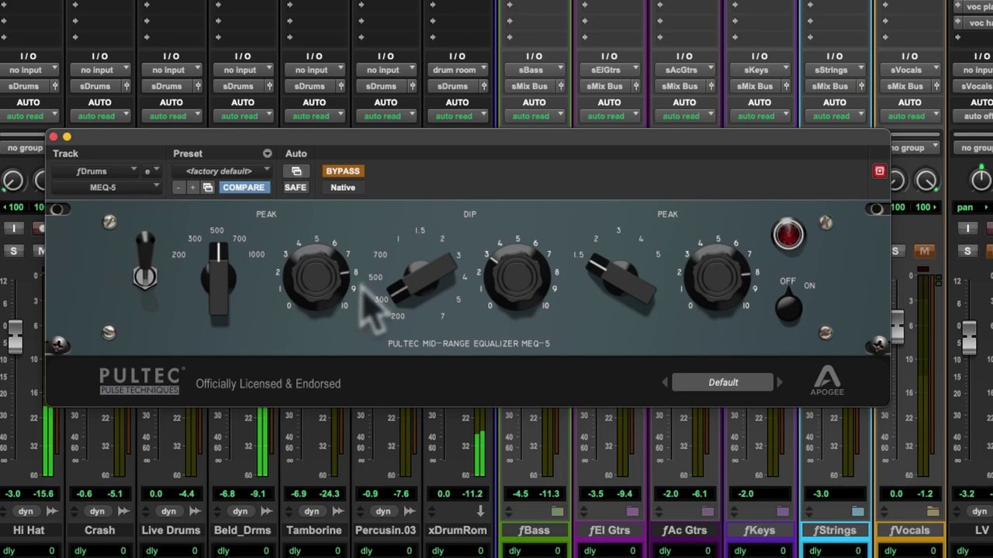
{"action": "left_click", "coordinate": [351, 173]}
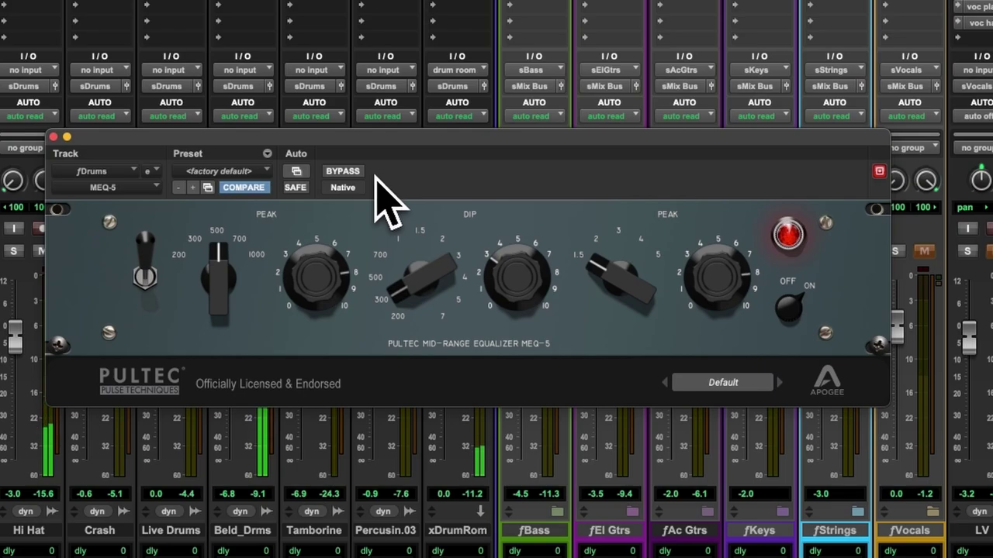
{"action": "left_click", "coordinate": [345, 172]}
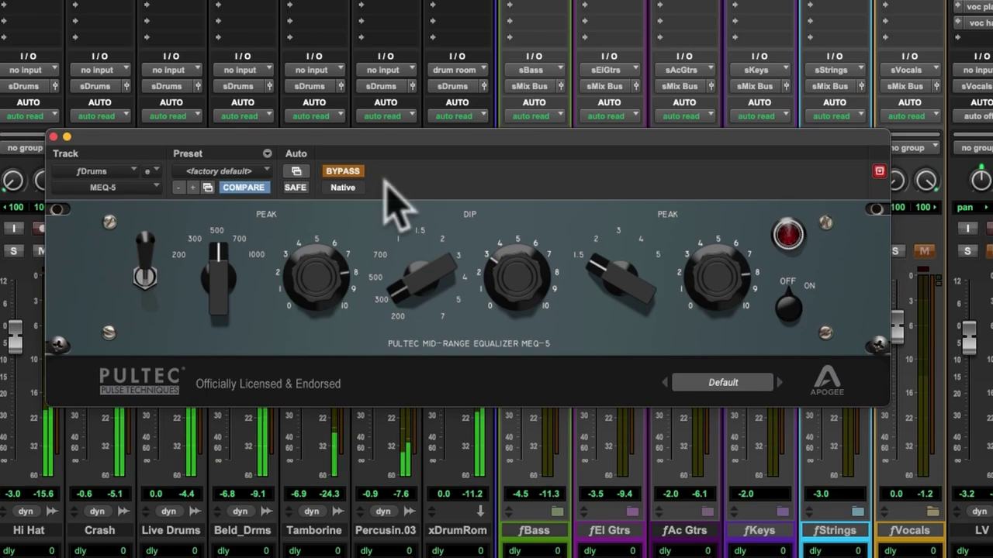
{"action": "left_click", "coordinate": [357, 175]}
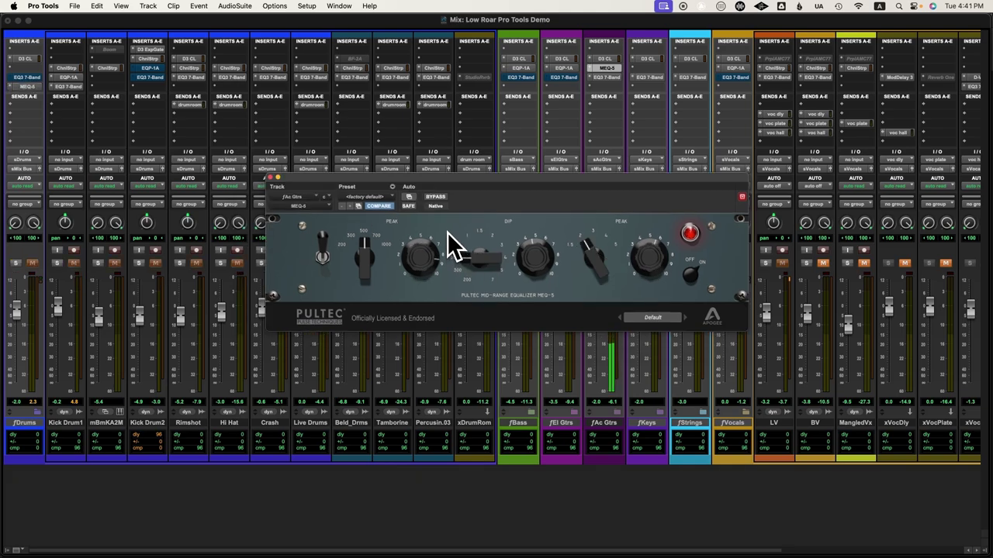
Step: Compare fAc Gtrs with the MEQ-5 active and bypassed during playback, leaving the equalizer active
{"action": "left_click", "coordinate": [438, 198]}
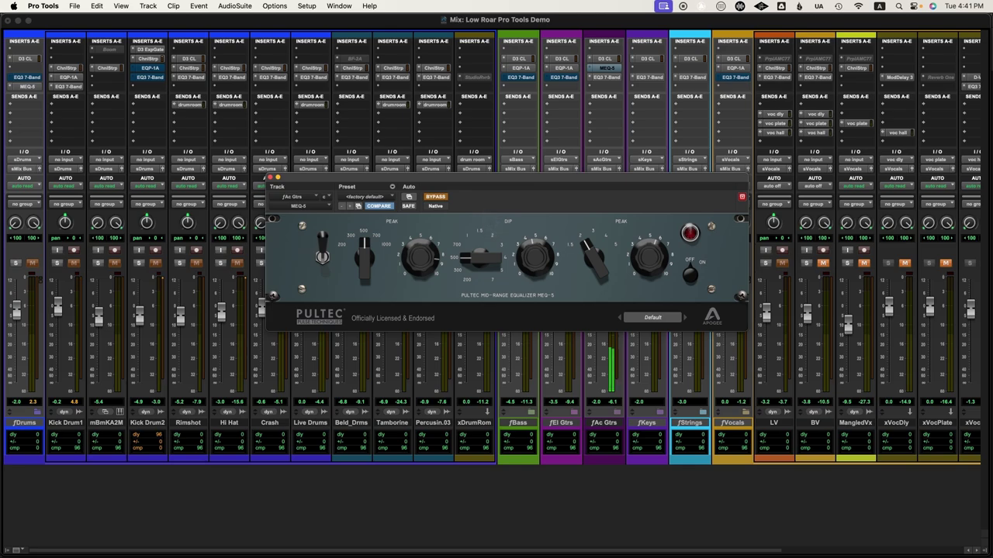
{"action": "left_click", "coordinate": [431, 198]}
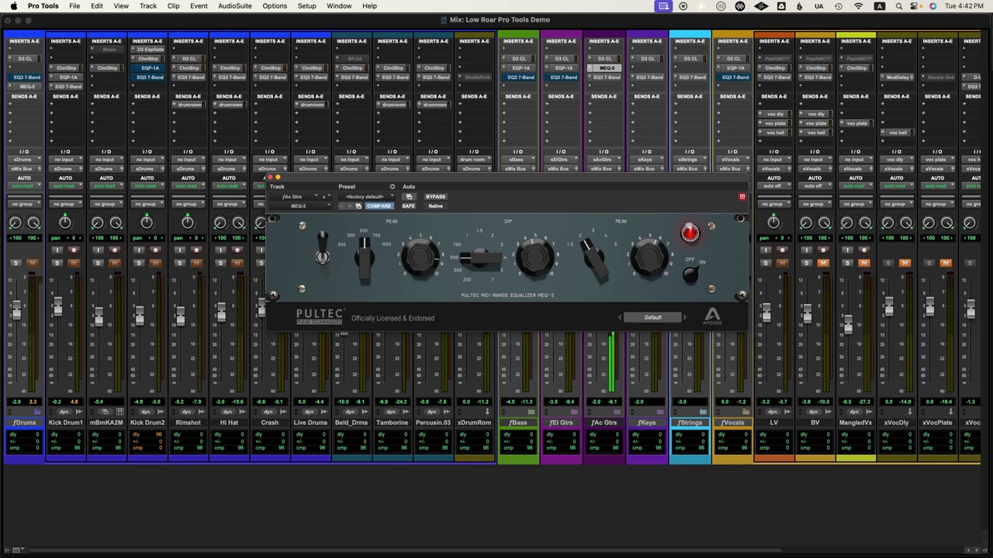
{"action": "left_click", "coordinate": [435, 198]}
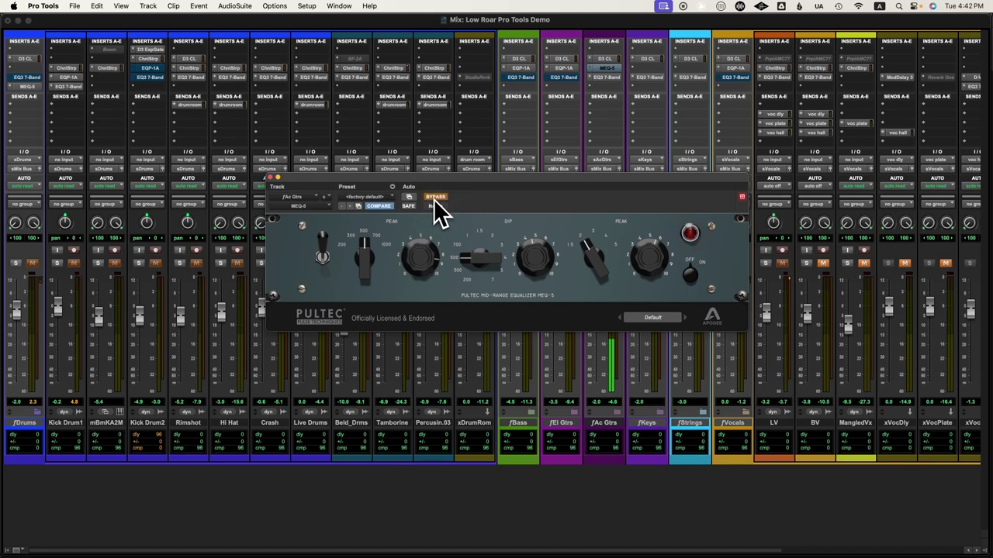
{"action": "left_click", "coordinate": [435, 197]}
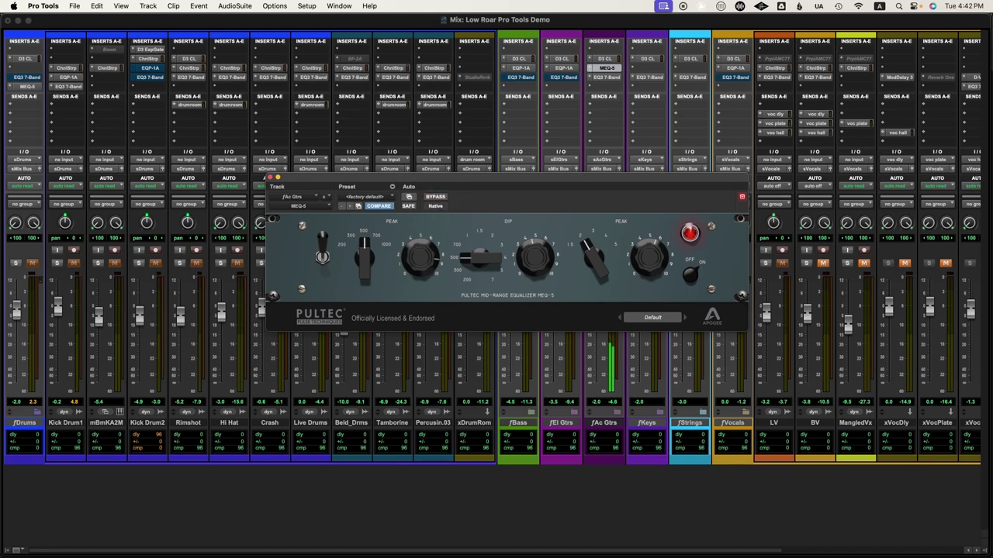